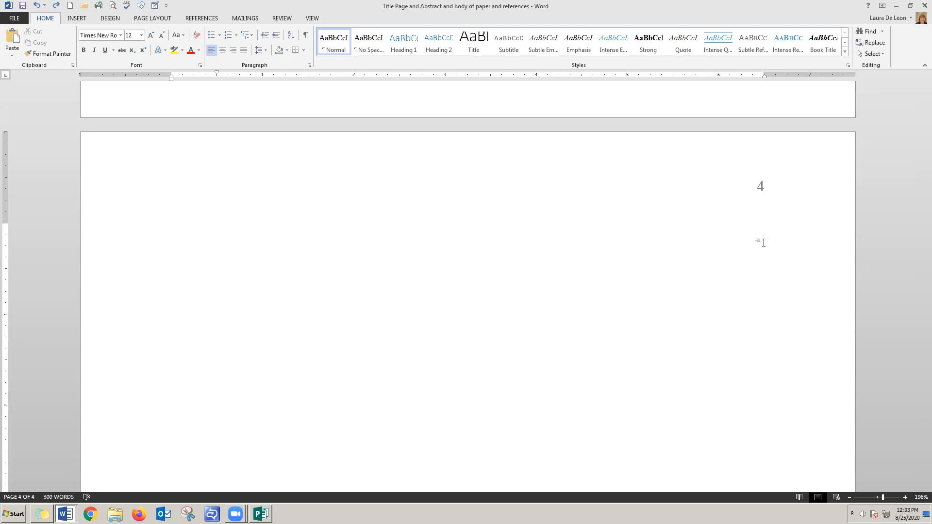
Switch to the "References left justified vs hanging indent" document and examine the left-justified reference list
key("alt+Tab")
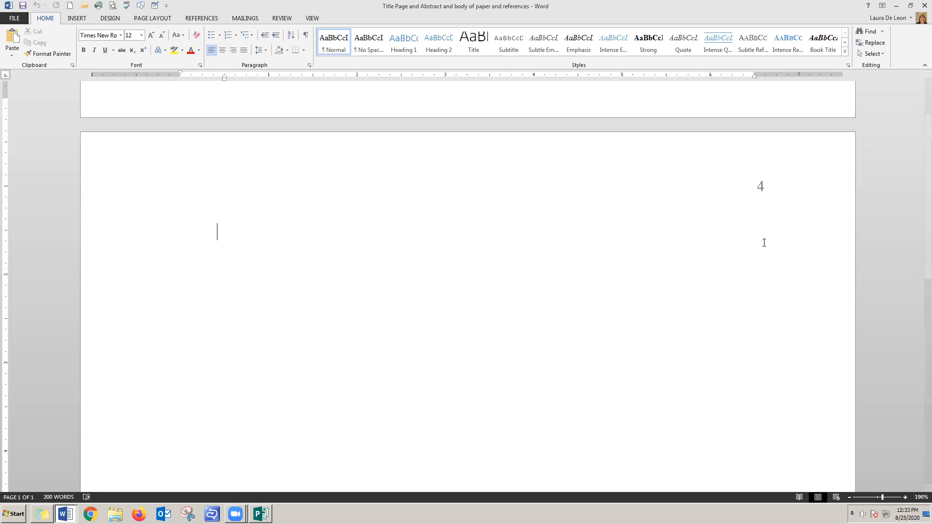
left_click_drag(130, 108, 132, 409)
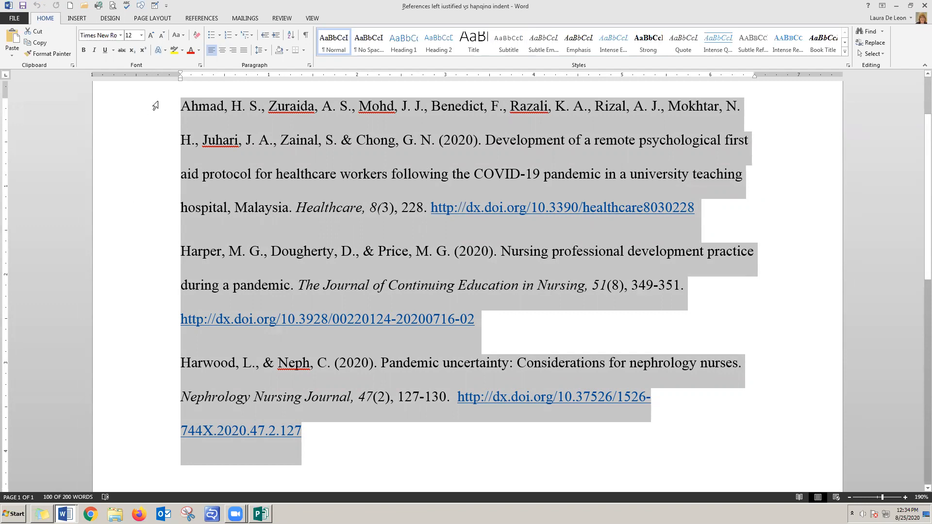
left_click(374, 454)
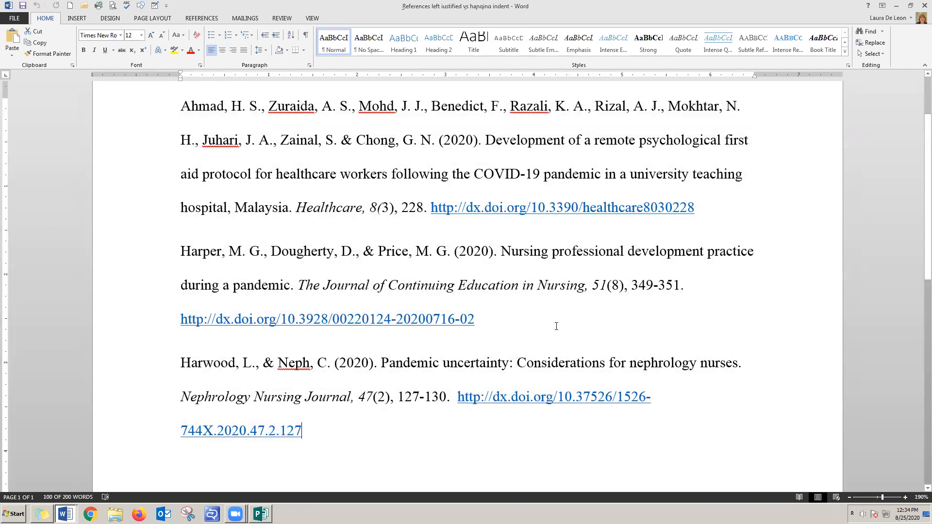
Examine the hanging-indent version of the references, comparing the first entry's opening line with its indented lines
key("Return")
key("Return")
key("ctrl+v")
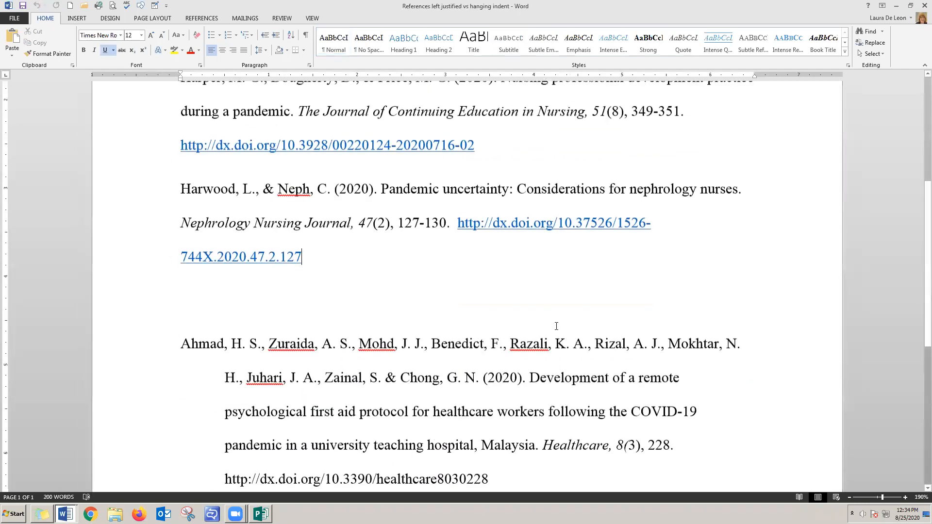
scroll(557, 327, "down", 3)
scroll(557, 326, "up", 1)
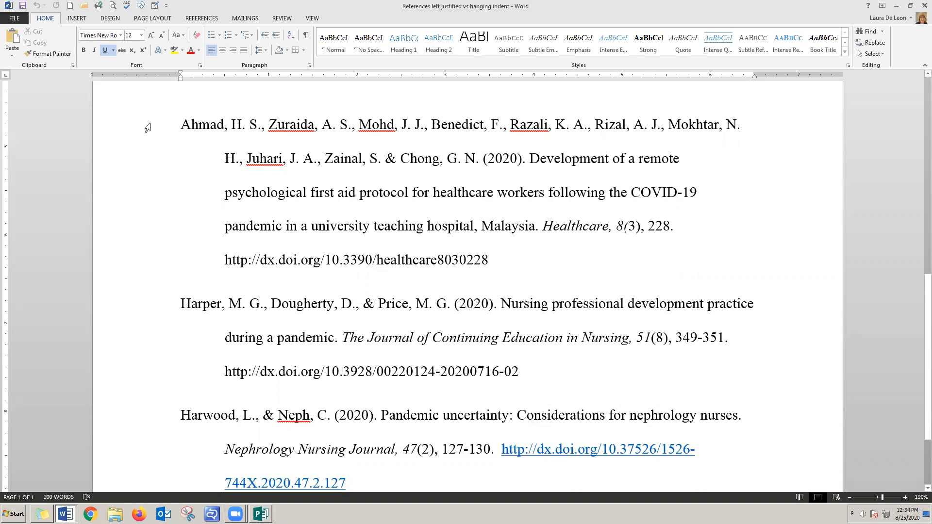
left_click_drag(181, 124, 744, 123)
left_click_drag(225, 158, 486, 259)
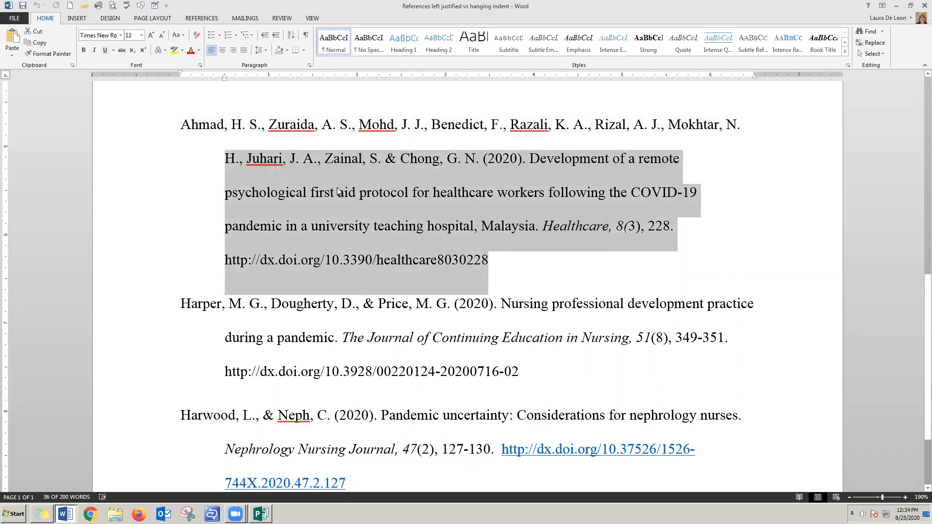
left_click(332, 169)
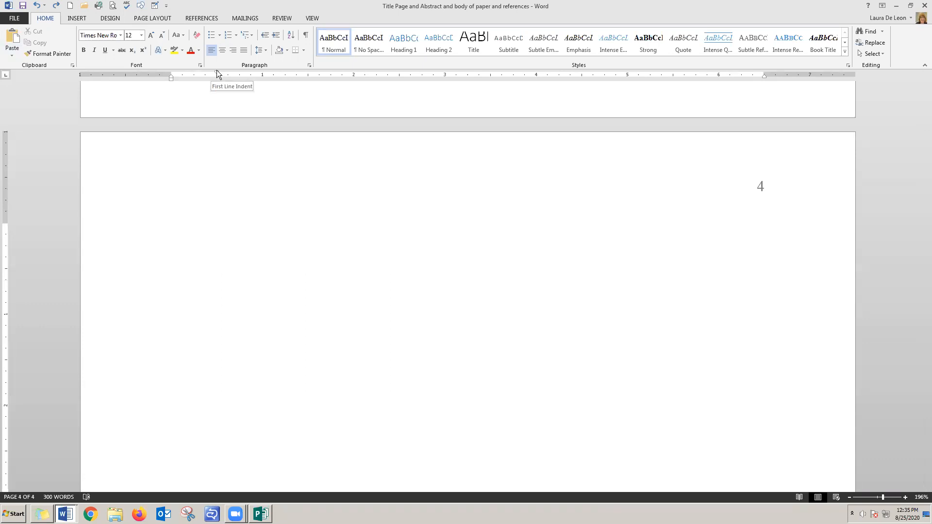
On blank page 4 of the paper, remove the first-line indent and add a centred, bold "References" heading
left_click_drag(217, 71, 171, 70)
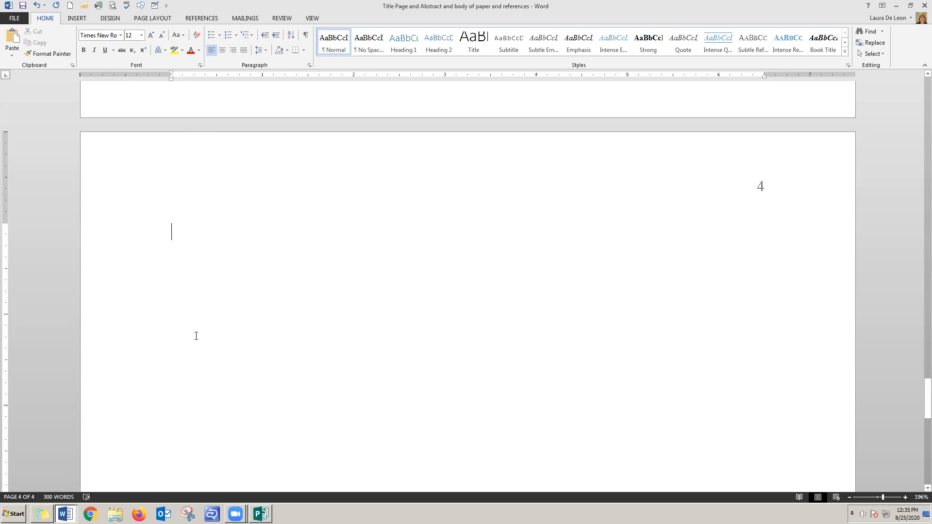
left_click(223, 50)
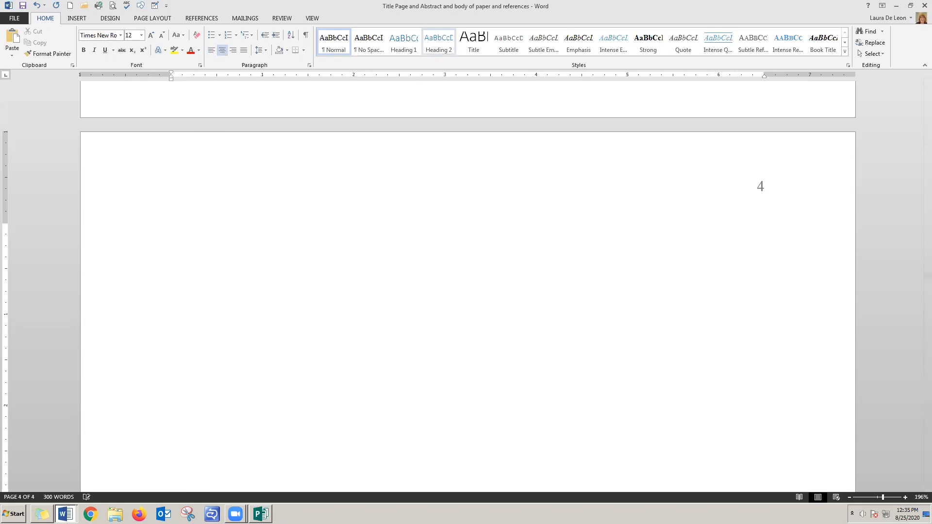
type("References")
left_click_drag(506, 231, 433, 231)
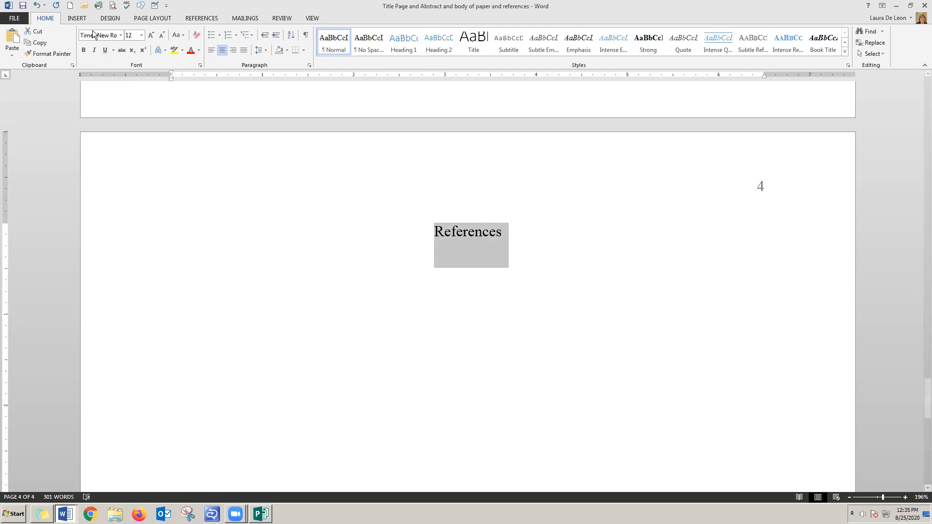
left_click(83, 51)
left_click(540, 236)
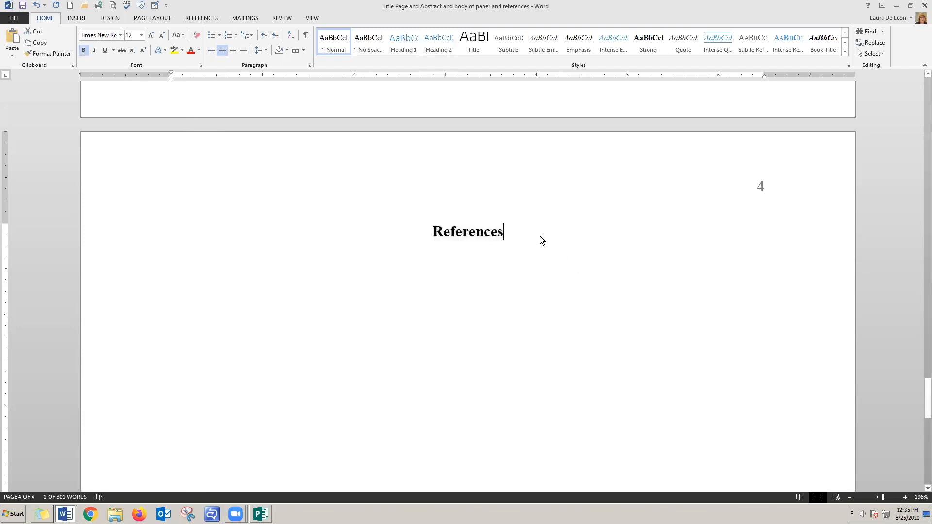
Start a left-aligned, non-bold paragraph below the References heading with a 0.5-inch hanging indent
key("Return")
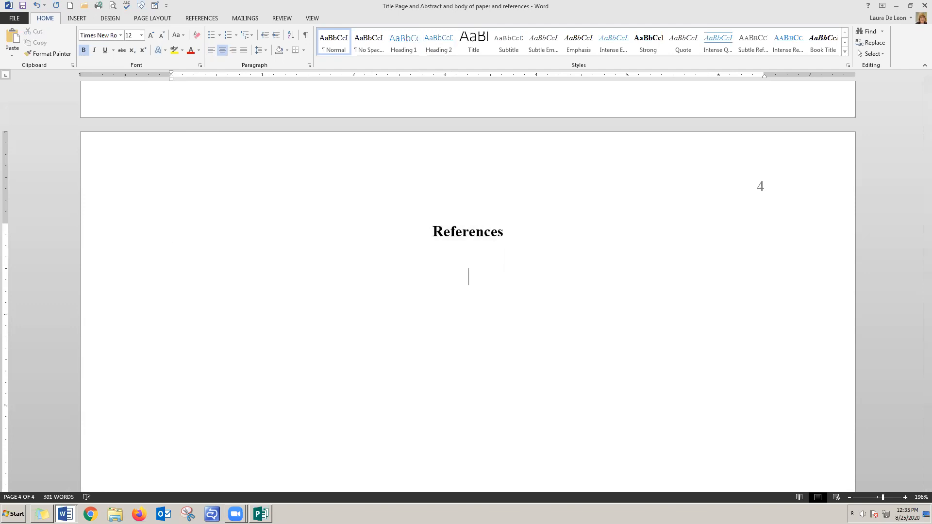
left_click(83, 50)
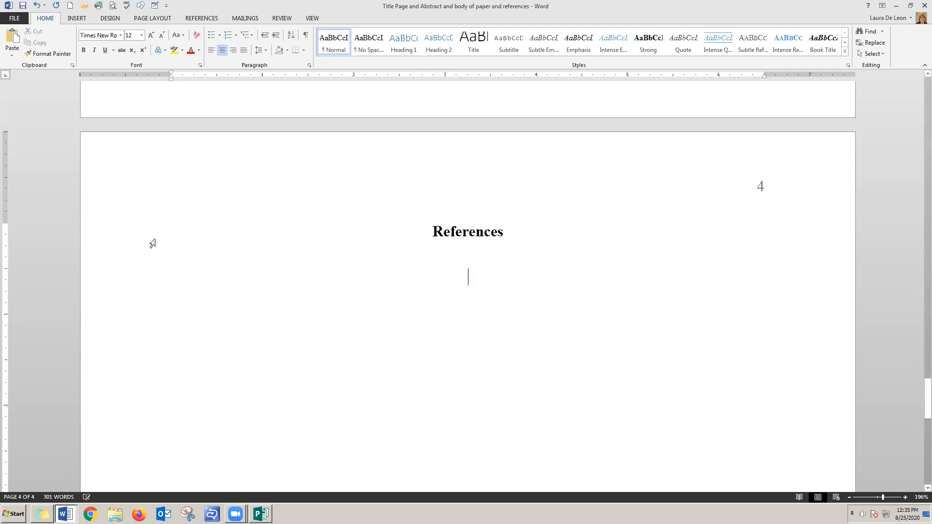
left_click(212, 50)
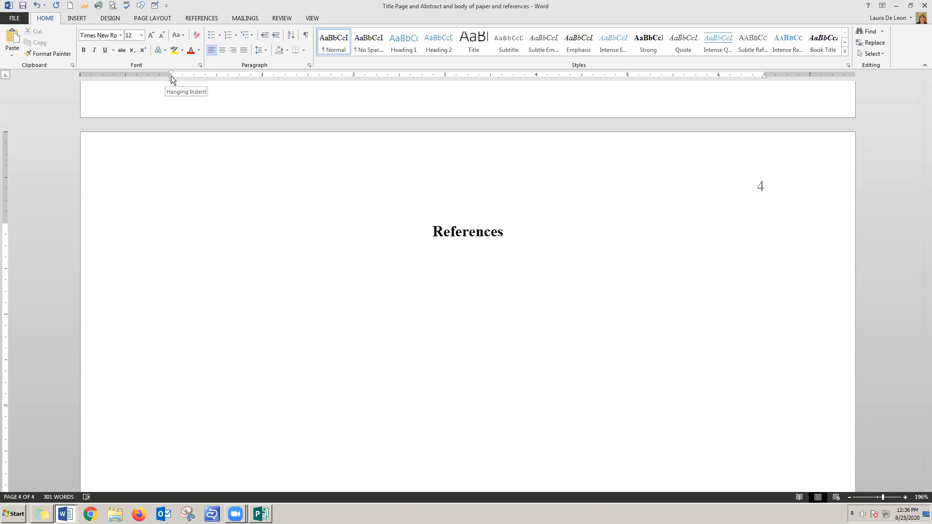
left_click_drag(171, 76, 216, 77)
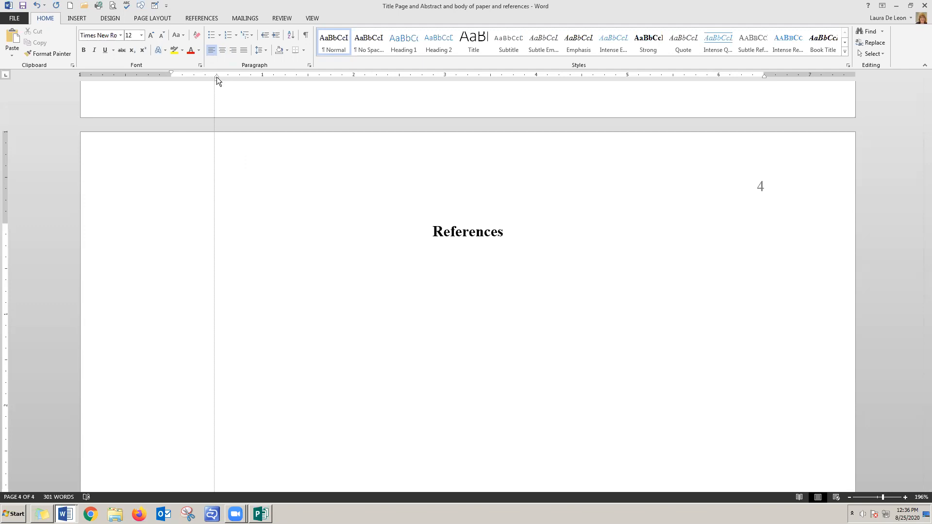
left_click_drag(217, 76, 216, 77)
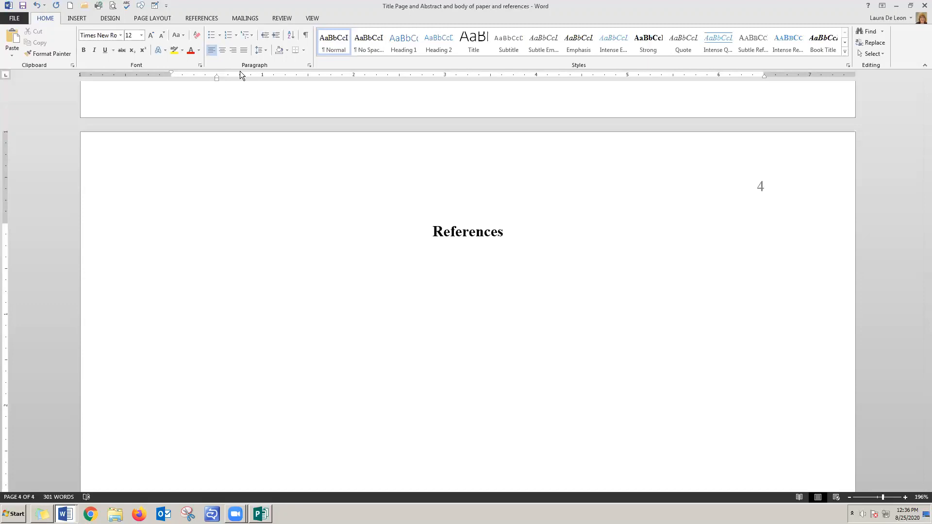
Enter the first reference's author surname and initials, the year (2012) and the title "Student survey on the use of textbooks."
type("Coaster, P. R.  (")
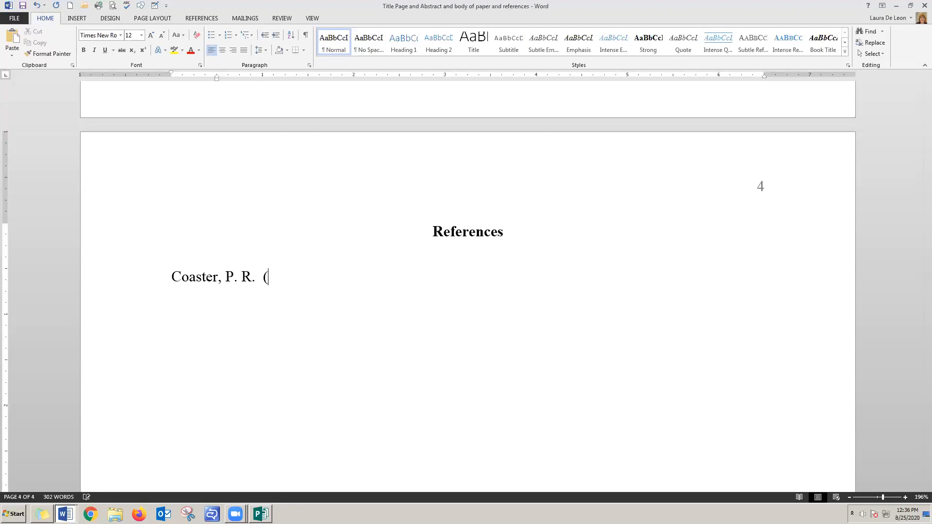
type("2012).  Studen")
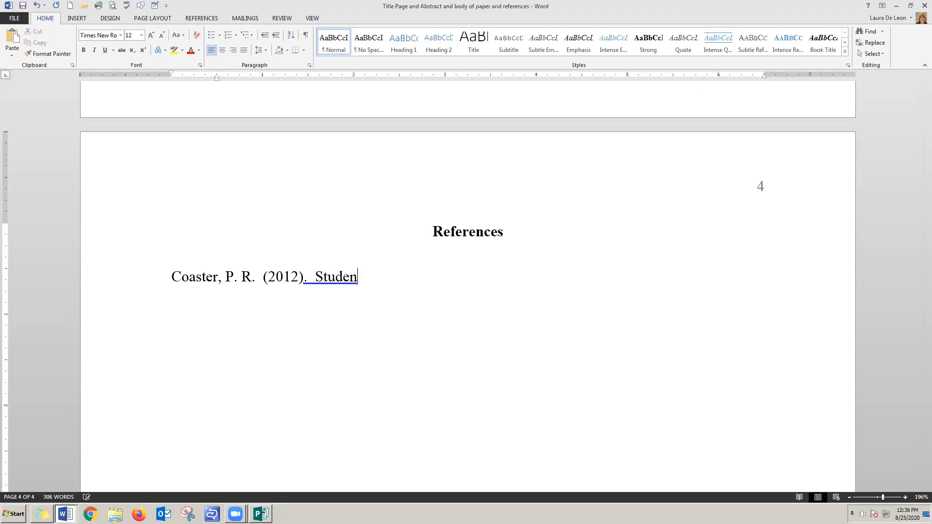
type("t survey  on")
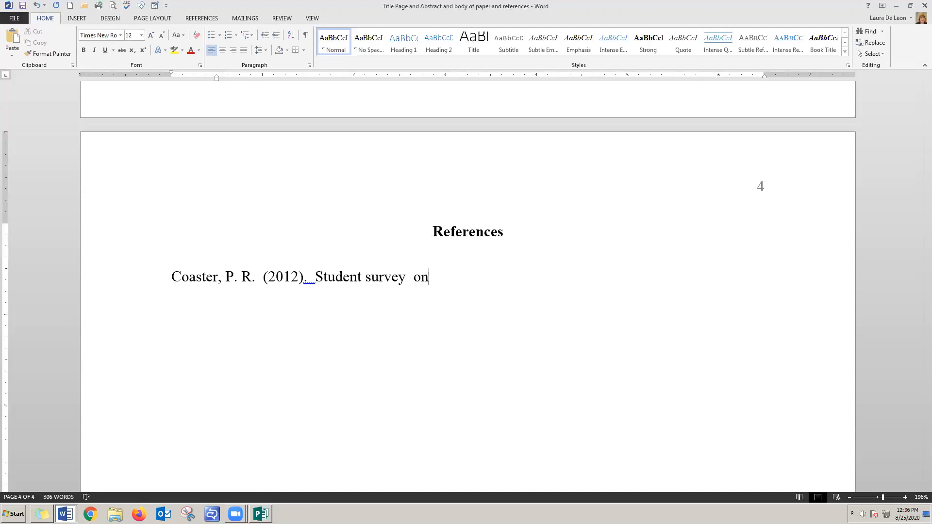
type(" the use of textbooks.")
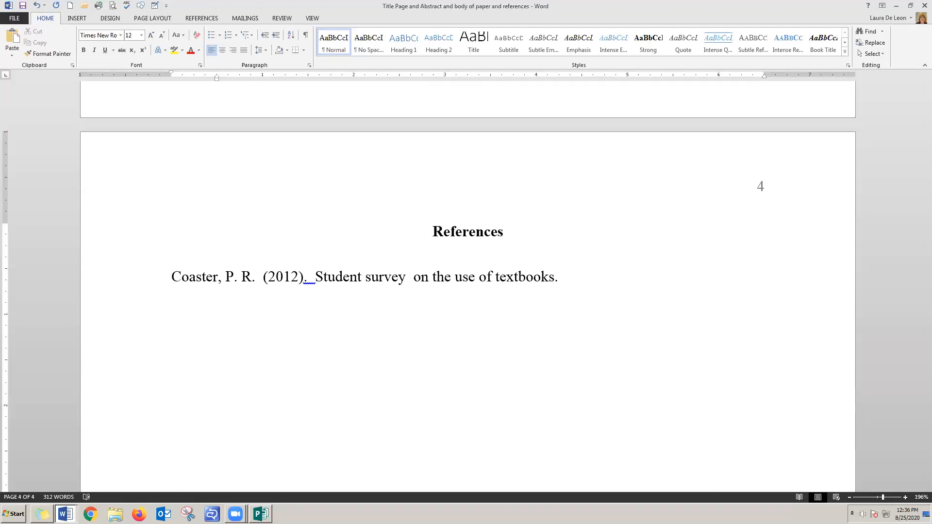
Add the journal name and volume "Higher Education Learning, 11" in italics after the article title
key("ctrl+i")
type("High")
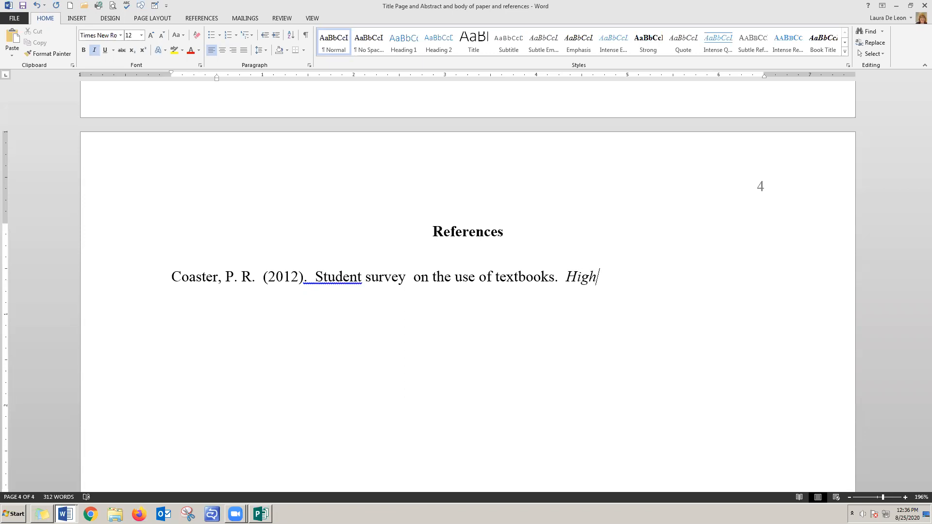
type("er Education ")
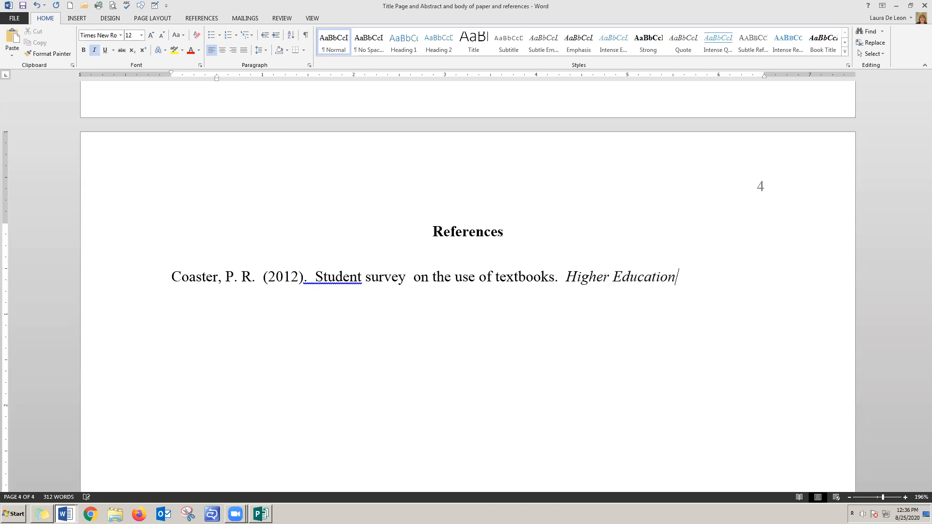
type("Learning, 11")
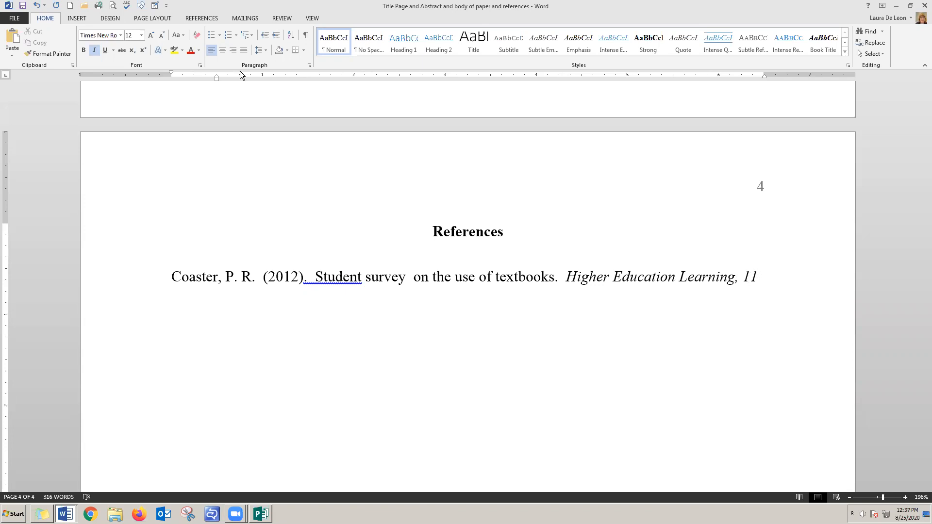
Complete the first reference in regular type with issue (5), pages 7-10 and a placeholder doi of ten zeros
key("ctrl+i")
type("(5")
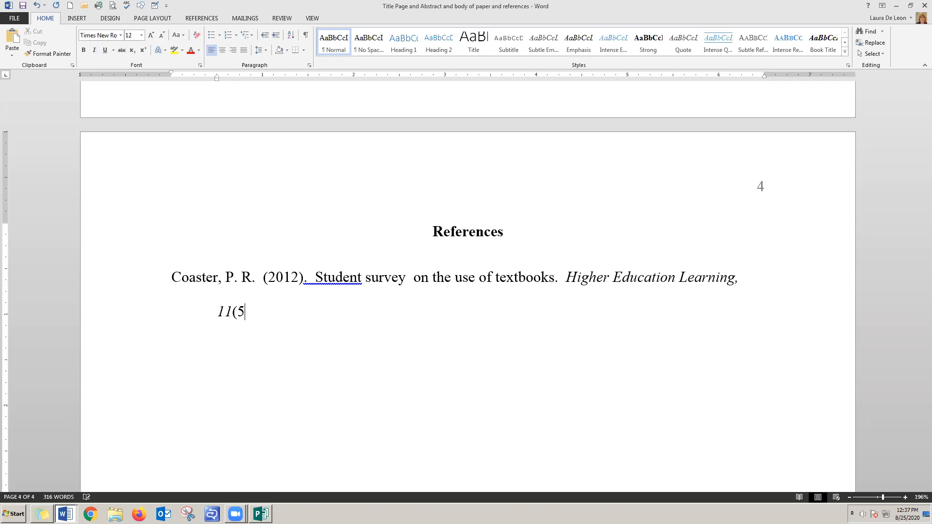
type("), 7-10. doin")
key("BackSpace")
type("0000000000")
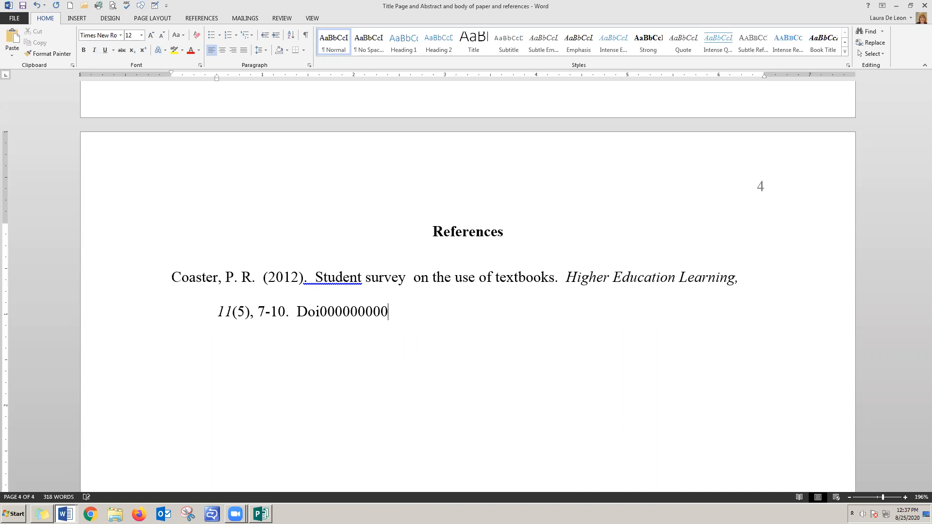
Change the capital D of the DOI in the first reference to lowercase
left_click(303, 311)
key("BackSpace")
type("d")
left_click(427, 312)
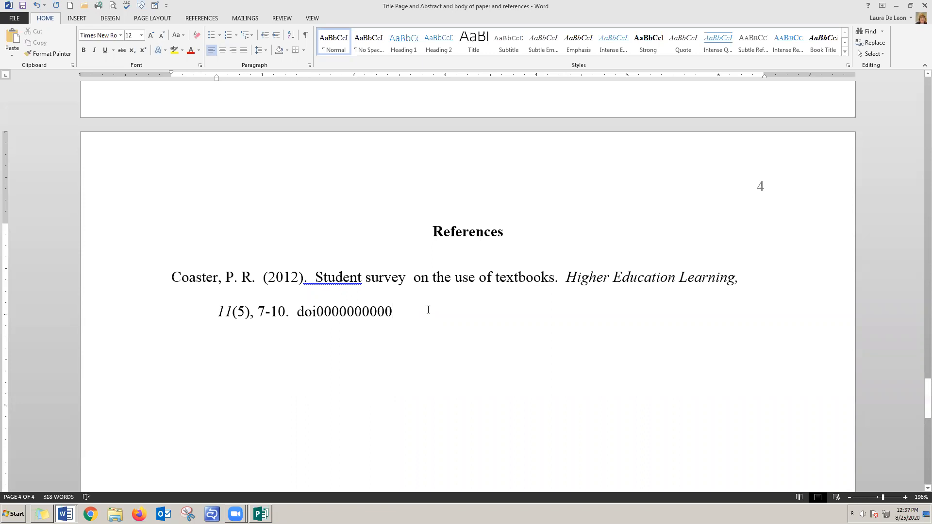
Paste the copied second reference as text only on a new line below the first entry
key("Return")
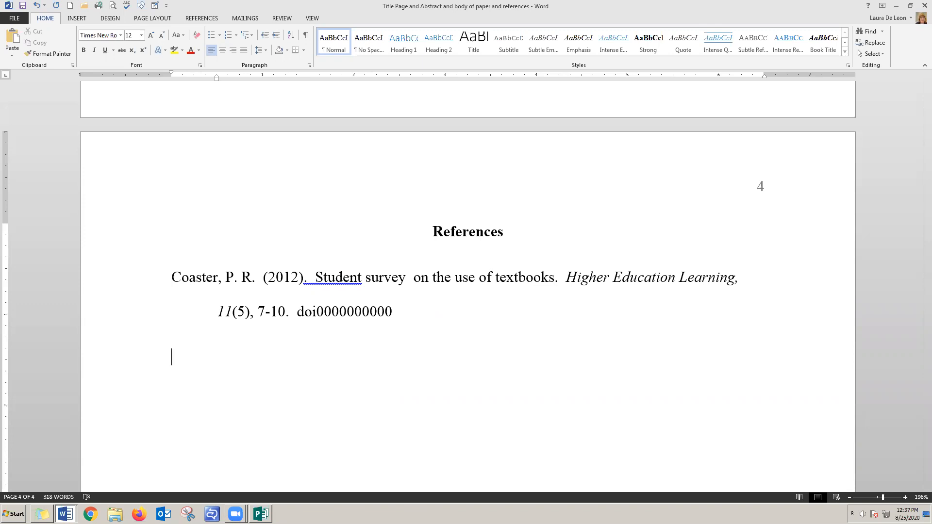
right_click(174, 357)
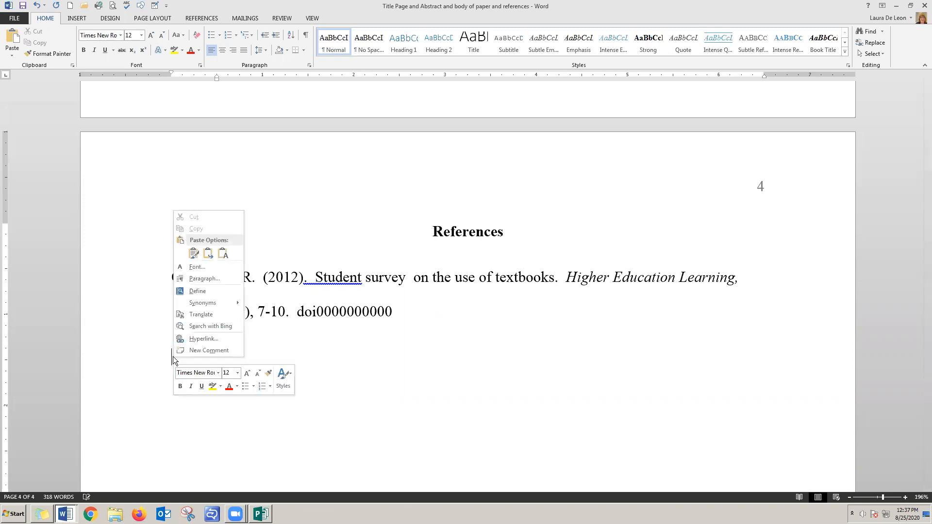
left_click(225, 253)
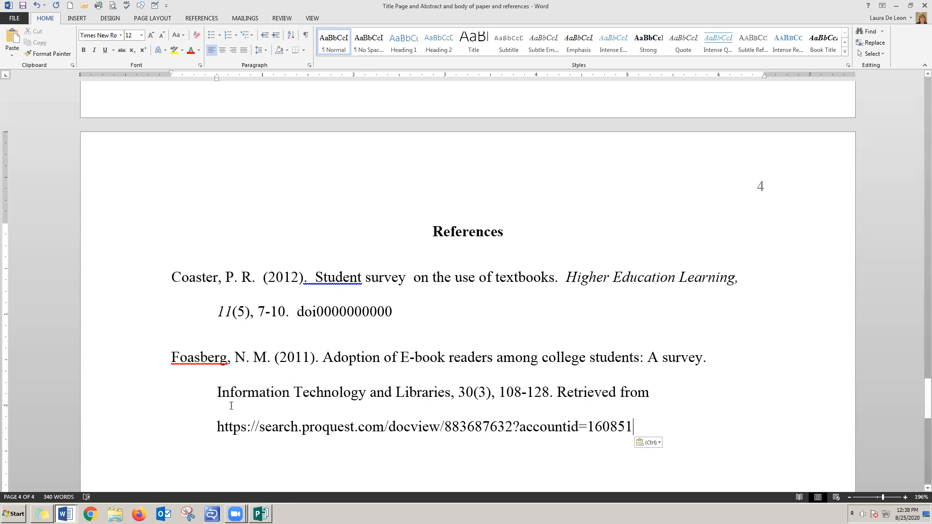
Italicize "Information Technology and Libraries, 30" in the second reference and delete "Retrieved from" before its URL
left_click_drag(218, 392, 465, 391)
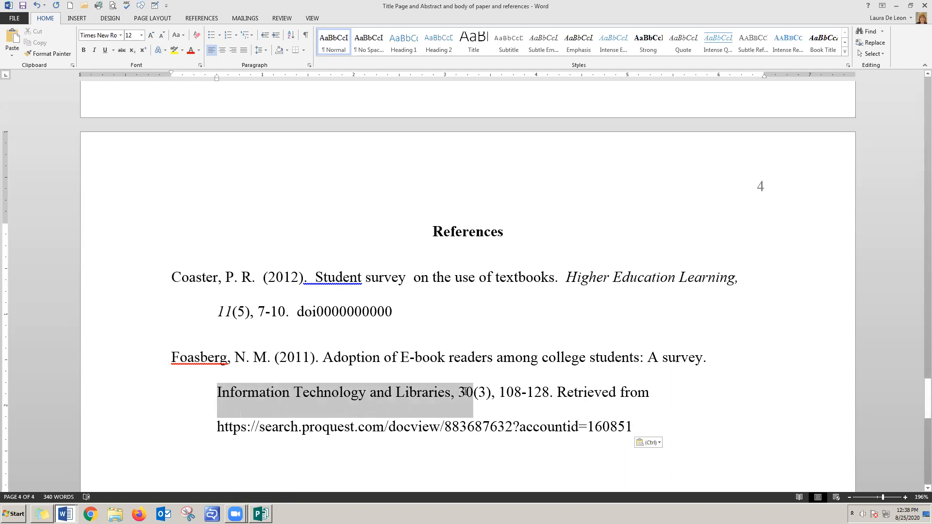
left_click(94, 52)
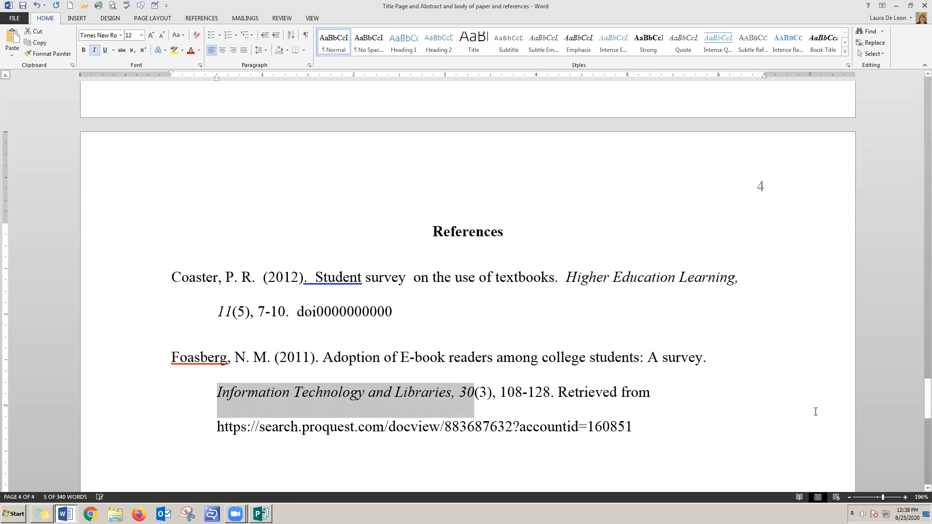
left_click_drag(558, 398, 642, 395)
key("Delete")
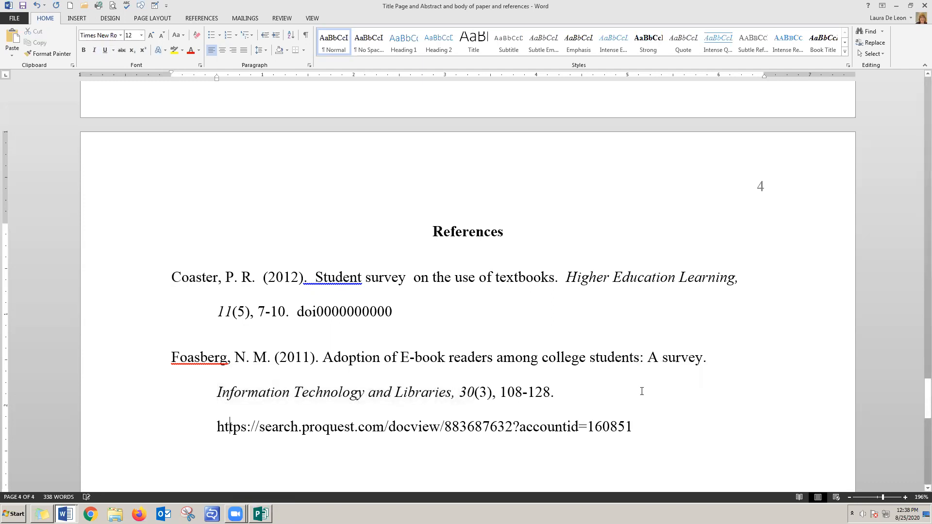
left_click(220, 439)
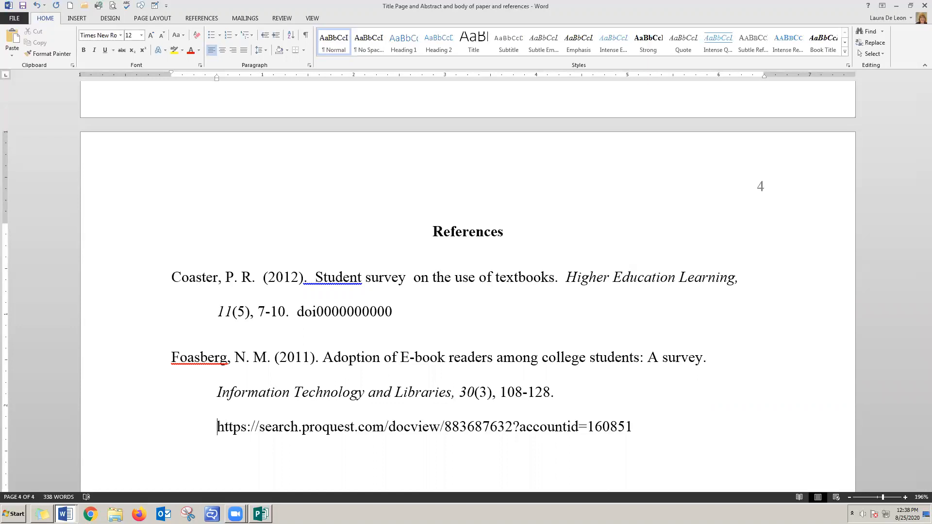
Switch to the "References left justified vs hanging indent" document
key("alt+Tab")
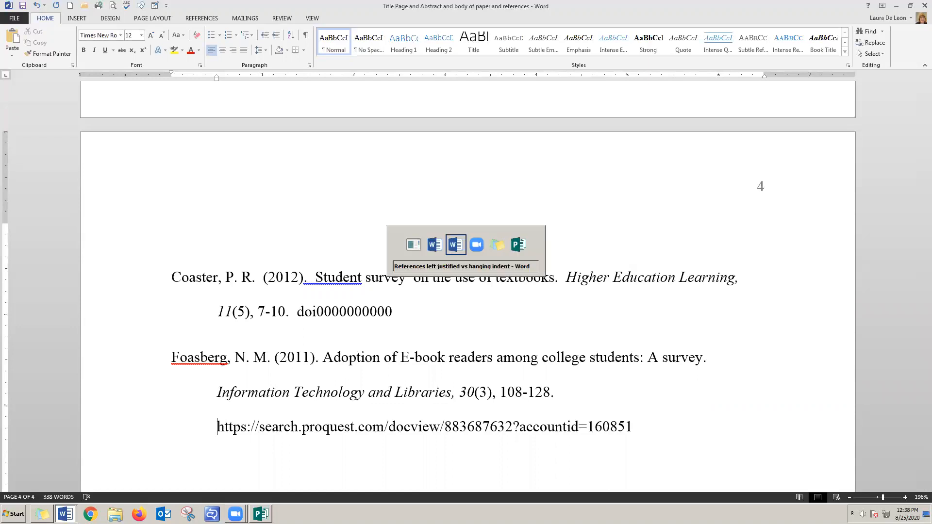